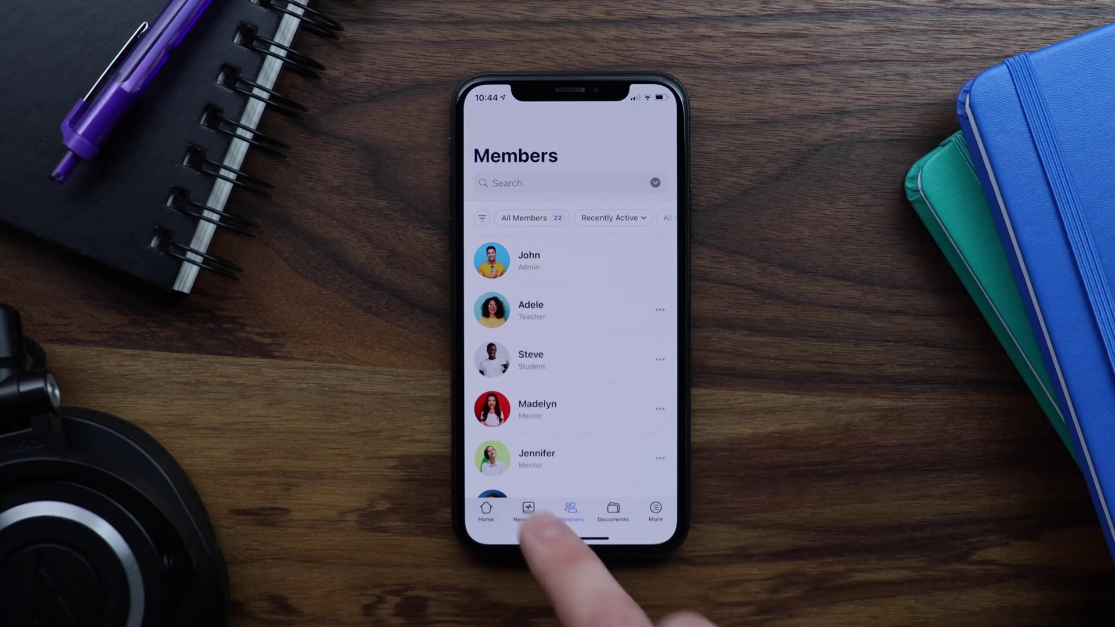
In the phone app, go from the News Feed through the More tab to Settings
left_click(529, 511)
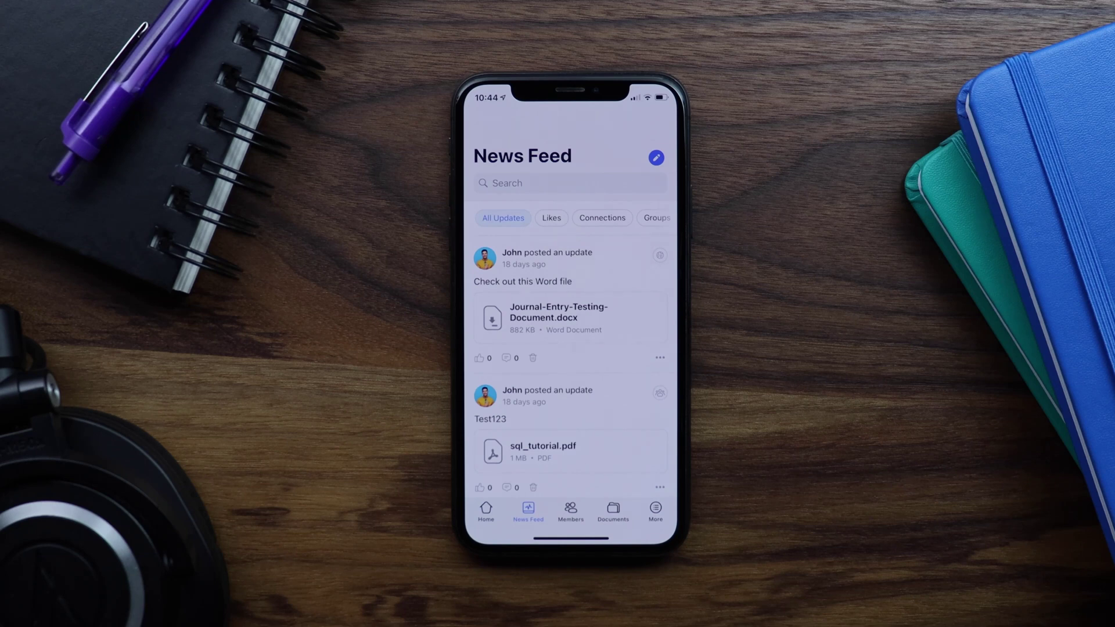
left_click(655, 511)
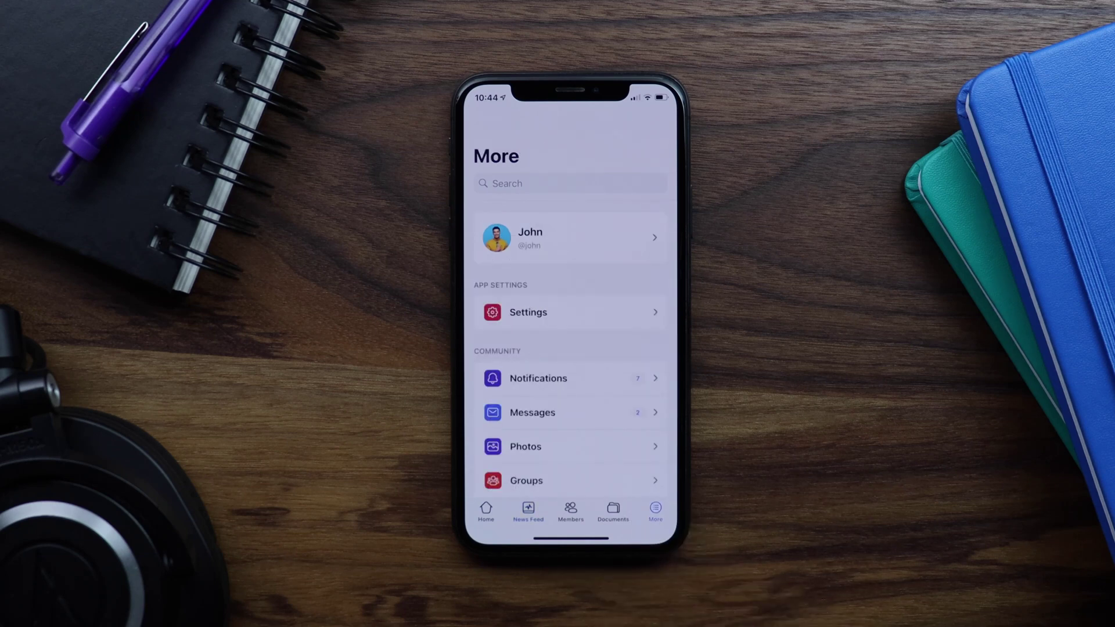
left_click(589, 312)
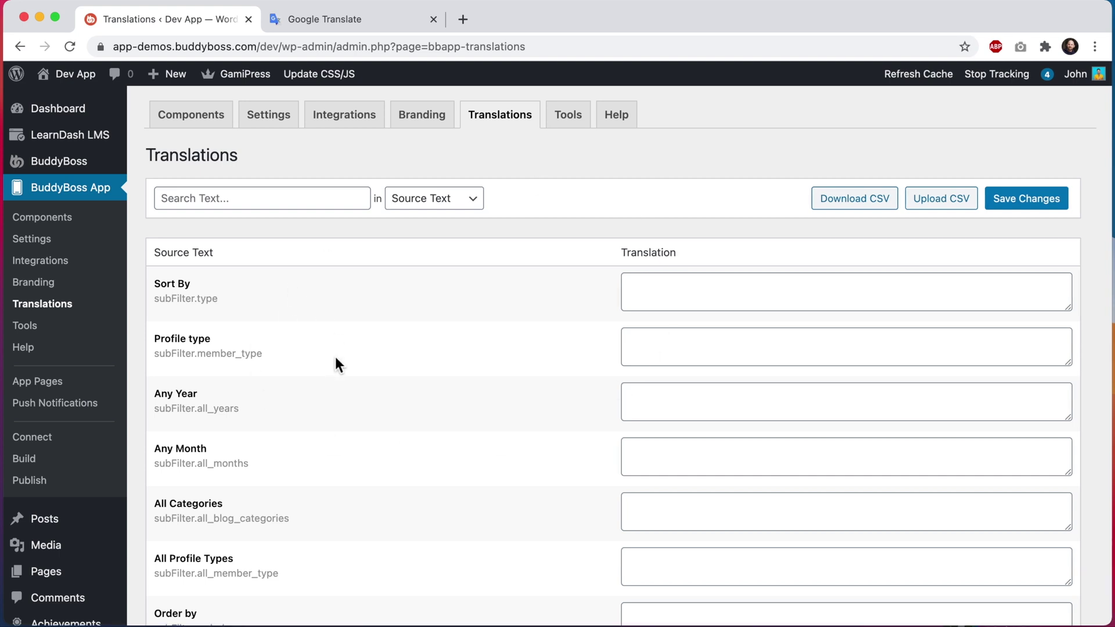
Page through the translation strings to page 3 and select the common.yes string ID
scroll(334, 360, "down", 10)
left_click(185, 447)
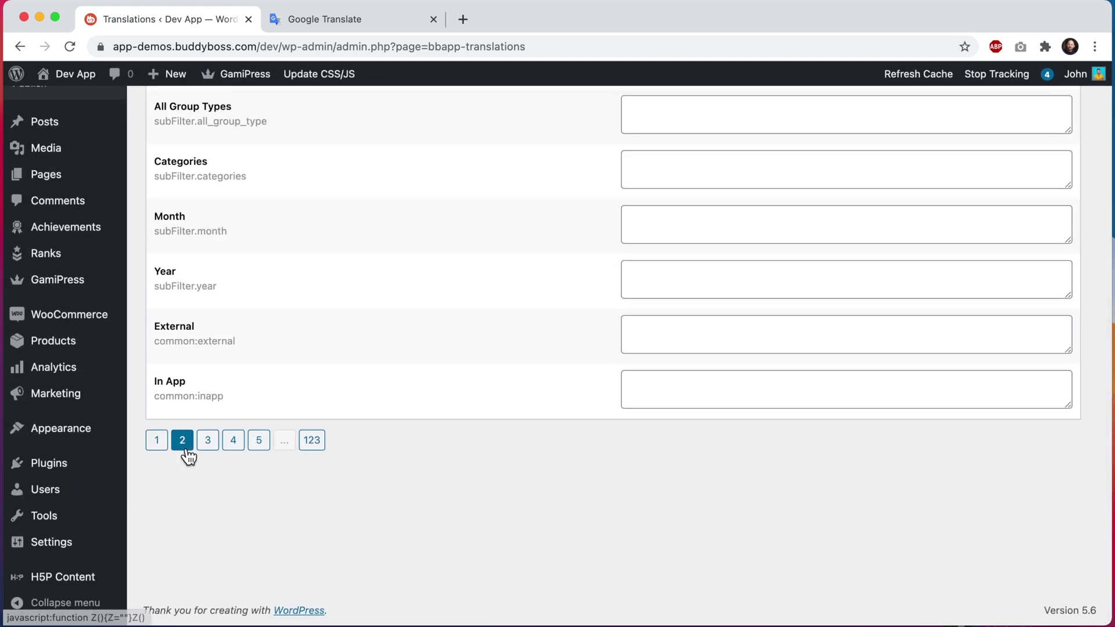
left_click(209, 447)
scroll(332, 329, "up", 10)
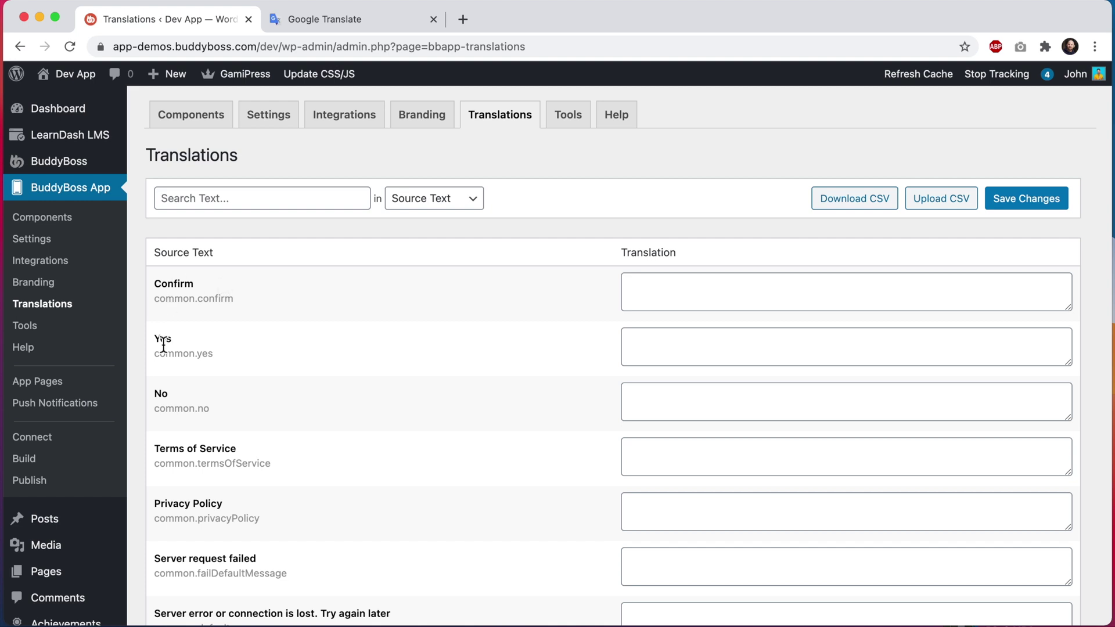
left_click_drag(217, 350, 152, 351)
Filter the translations by Source Text ID to common.emailPreferences
left_click(288, 198)
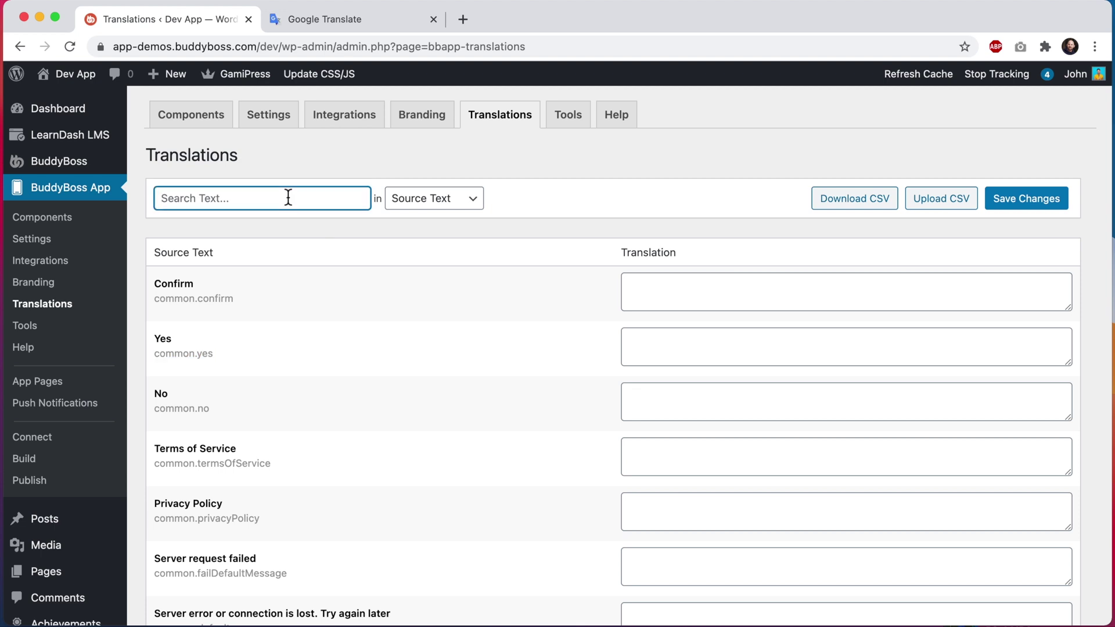
type("Email Preferences")
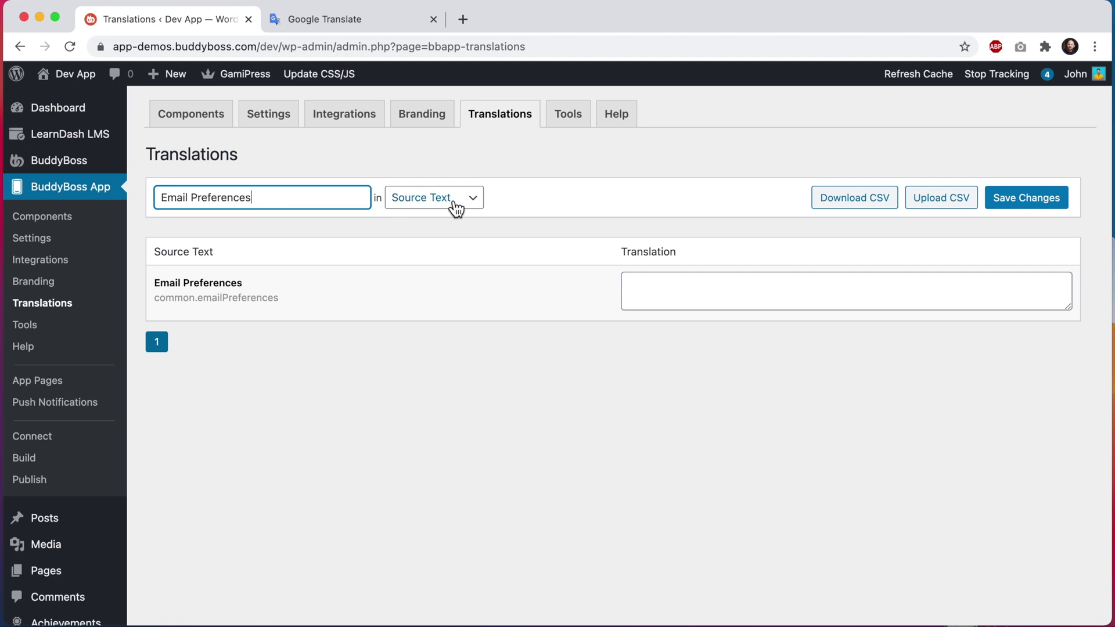
double_click(262, 301)
key("super+c")
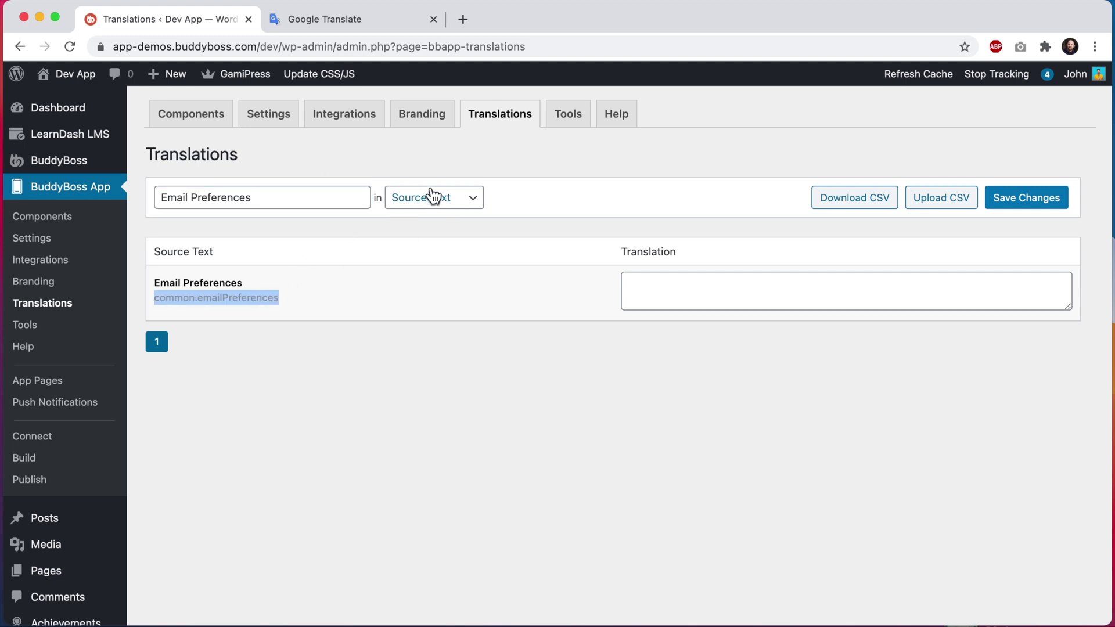
left_click(433, 197)
left_click(433, 219)
left_click(304, 199)
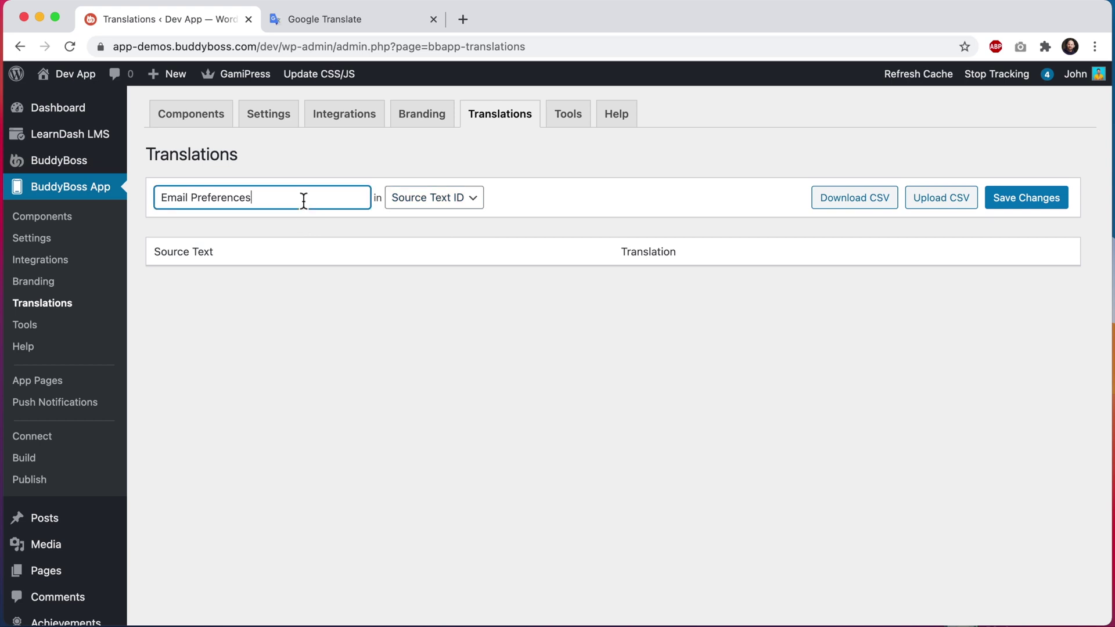
key("super+a")
key("super+v")
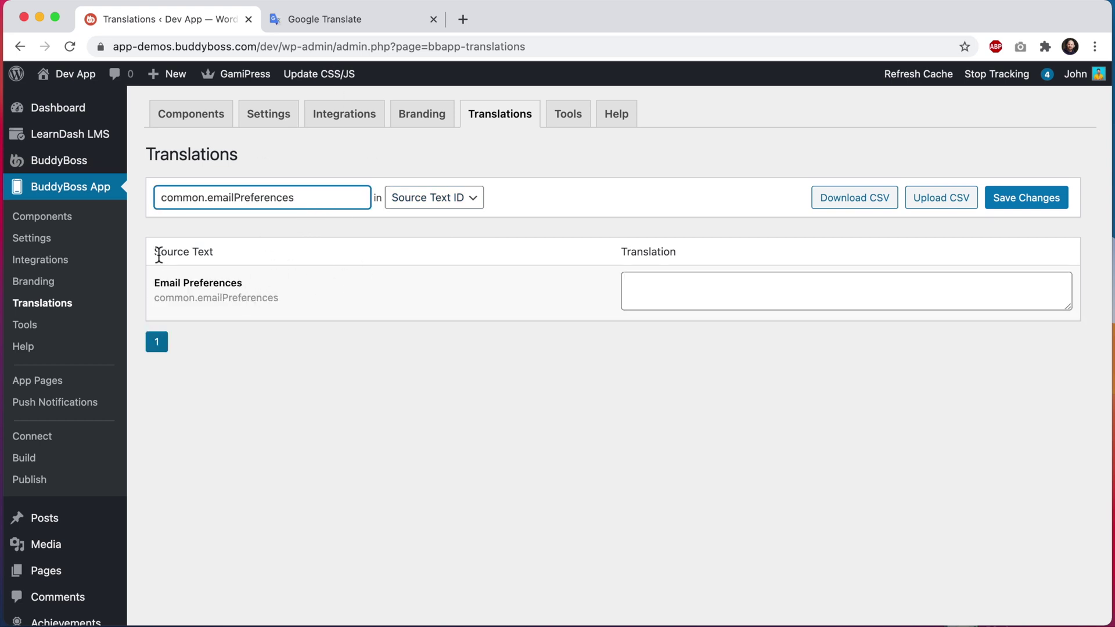
Translate 'Email Preferences' into Spanish in Google Translate and copy the result
left_click_drag(248, 285, 157, 284)
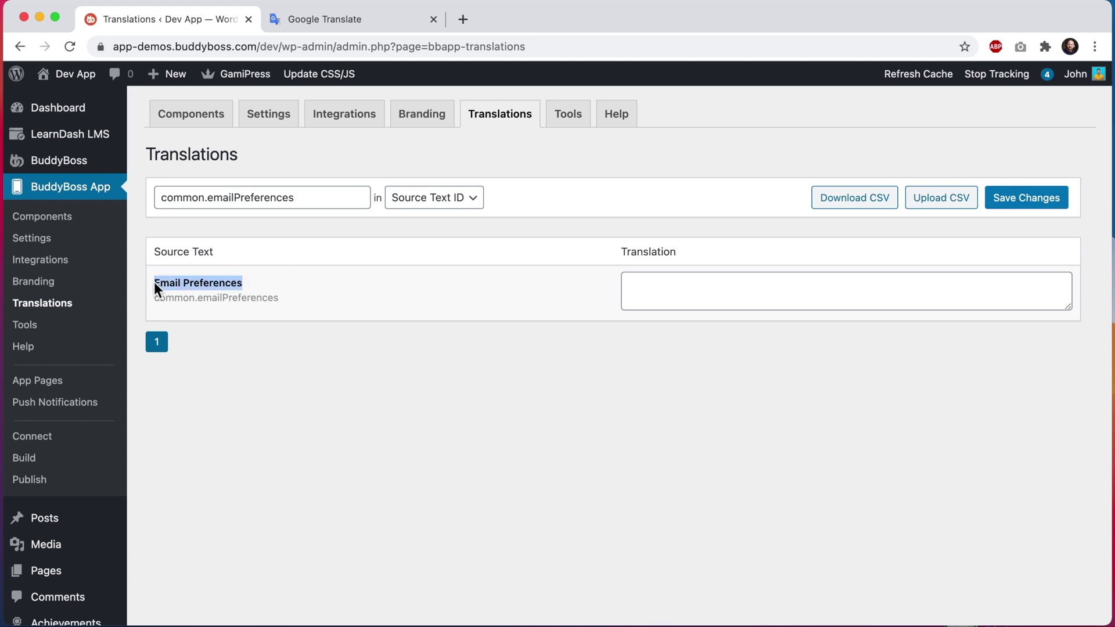
left_click(325, 19)
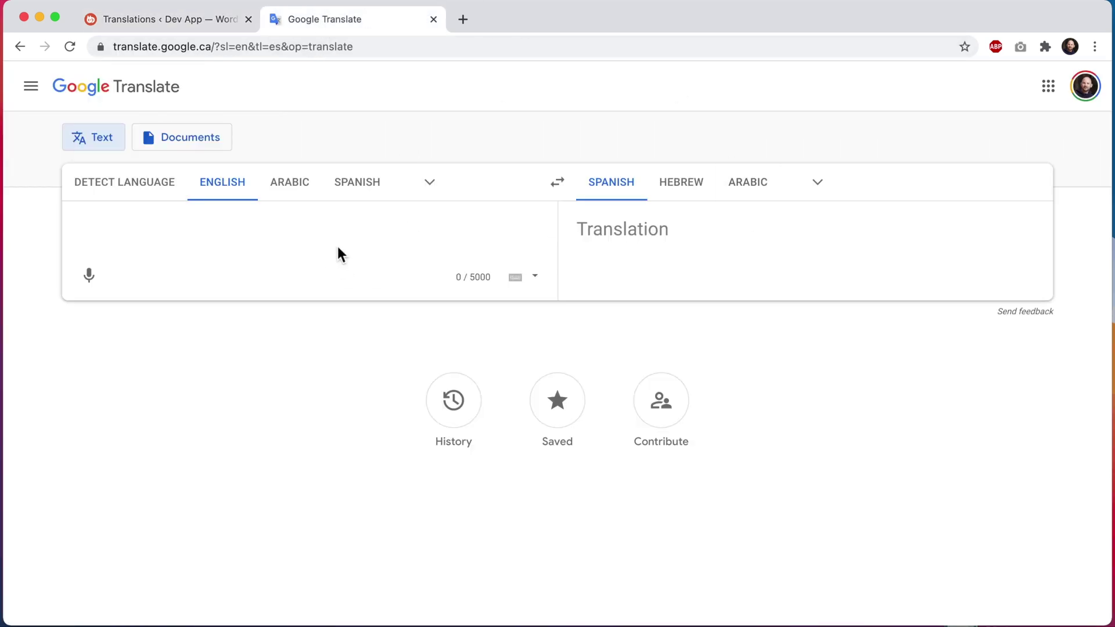
type("Email Preferences")
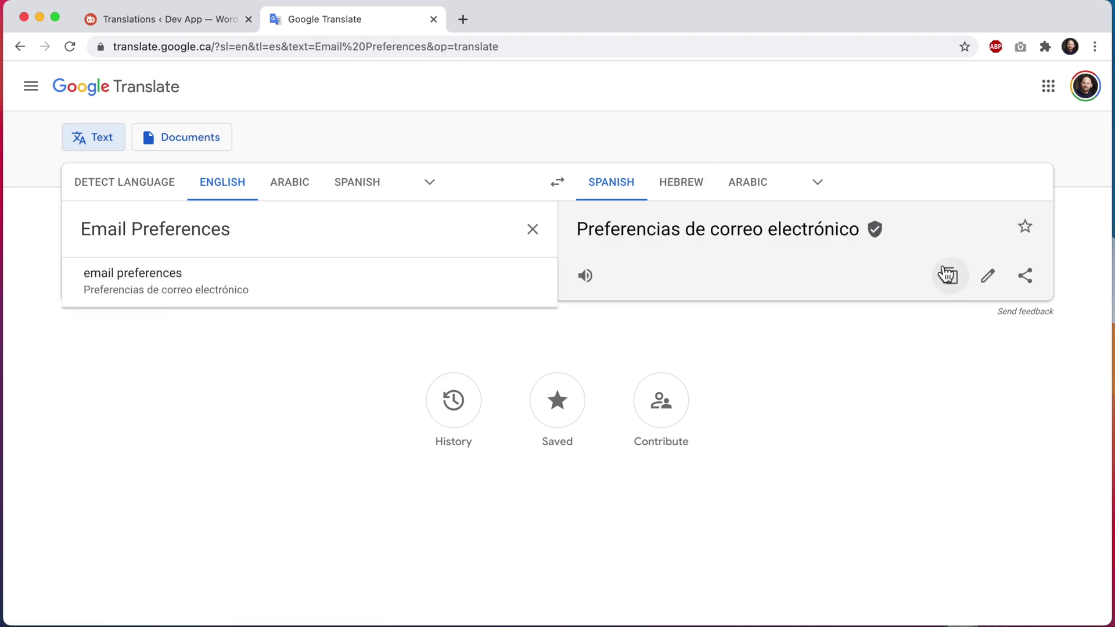
left_click(947, 274)
Save 'Preferencias de correo electrónico' as the Email Preferences translation
left_click(203, 26)
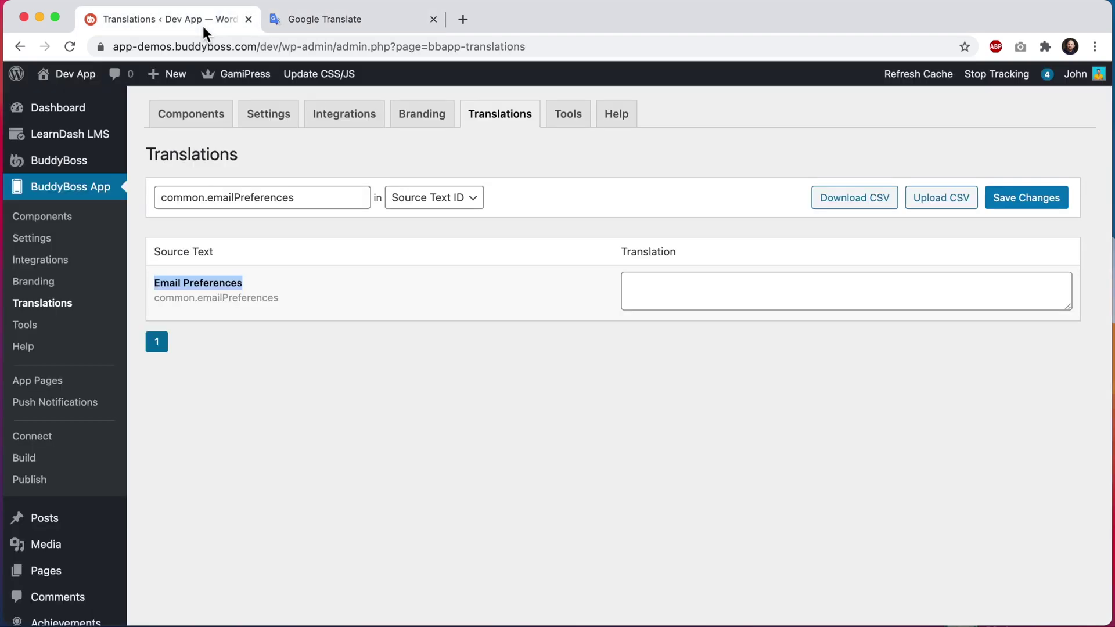
left_click(717, 287)
key("super+v")
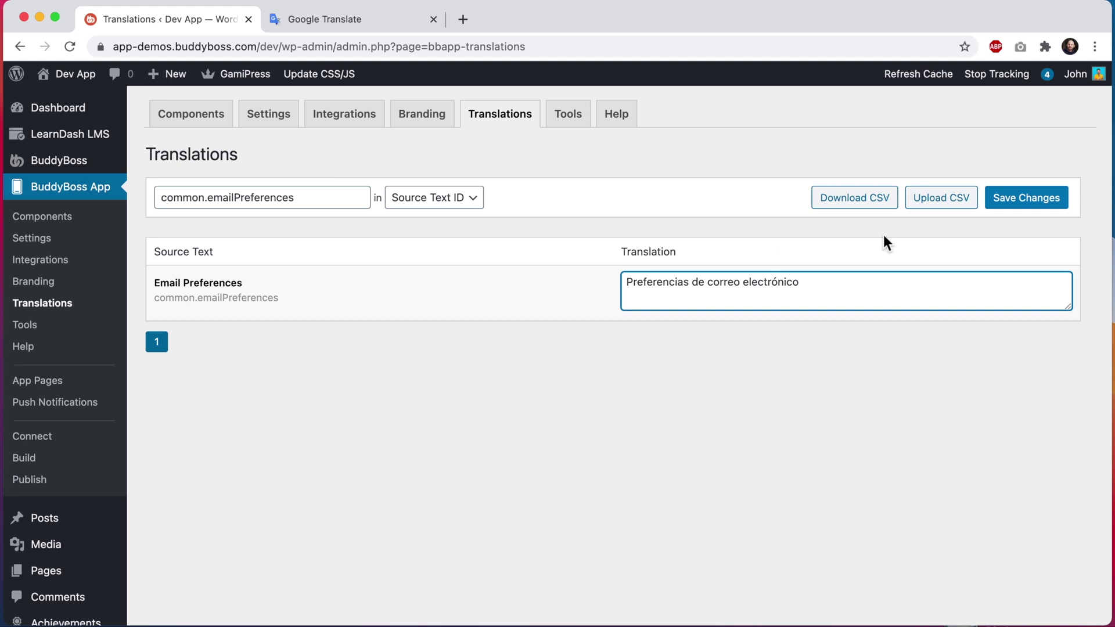
left_click(1036, 205)
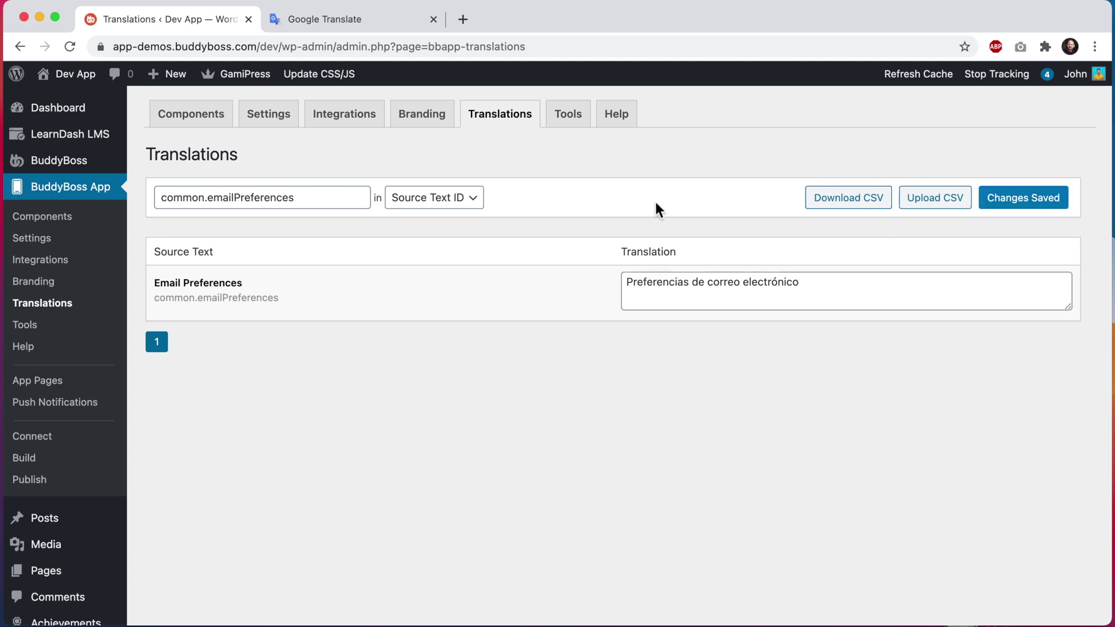
Search within Translation for 'electrónico', then clear the search to list all strings
double_click(764, 283)
left_click(412, 200)
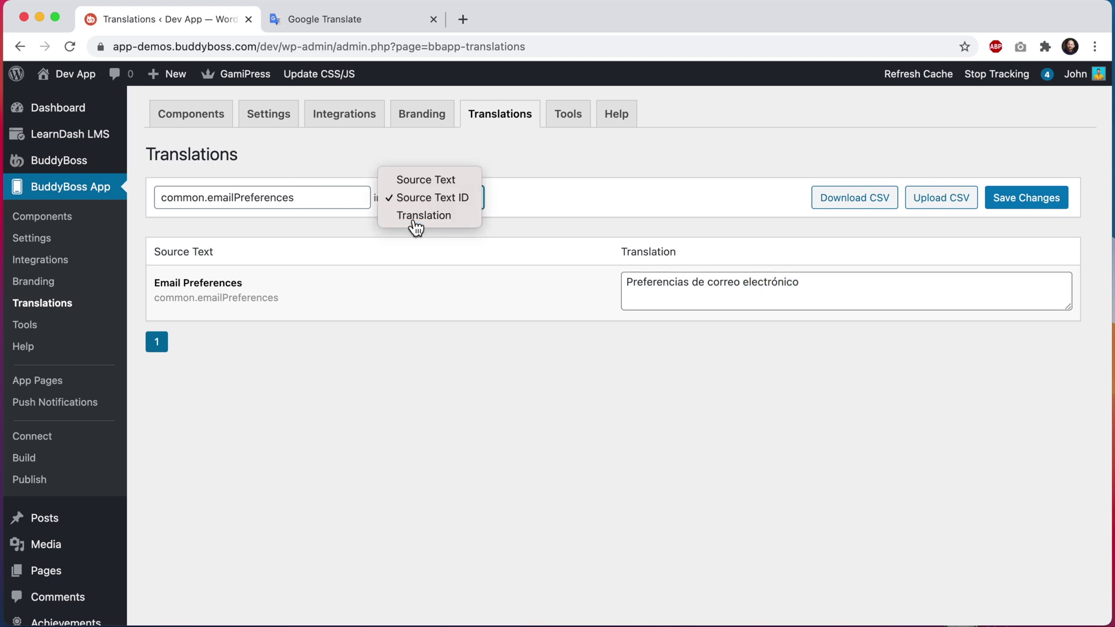
left_click(412, 220)
double_click(331, 203)
key("super+a")
key("super+v")
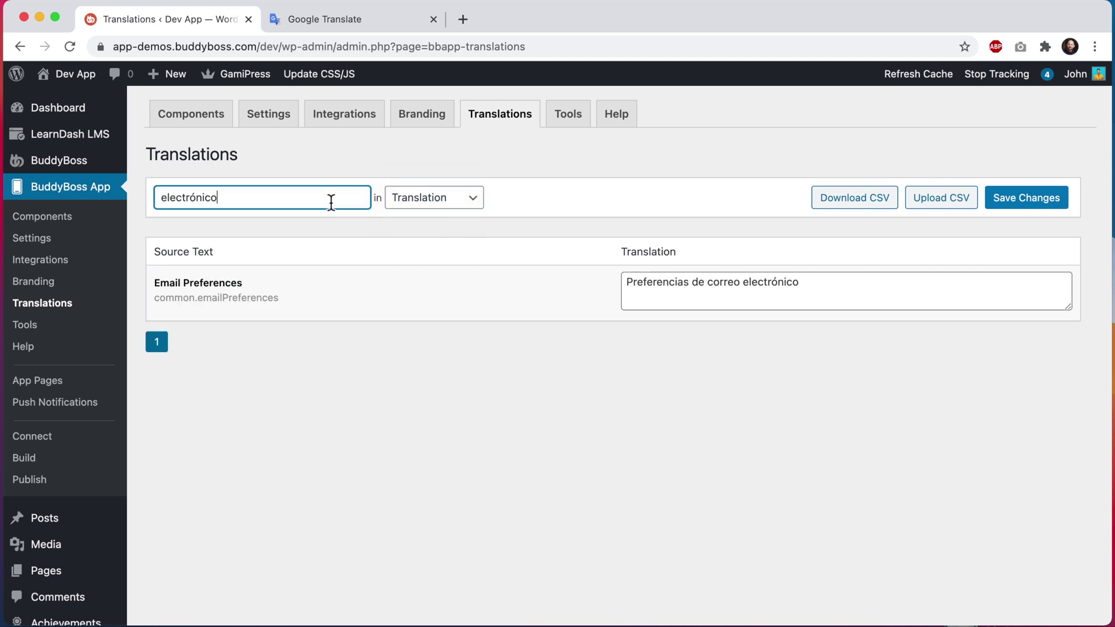
key("super+a")
key("BackSpace")
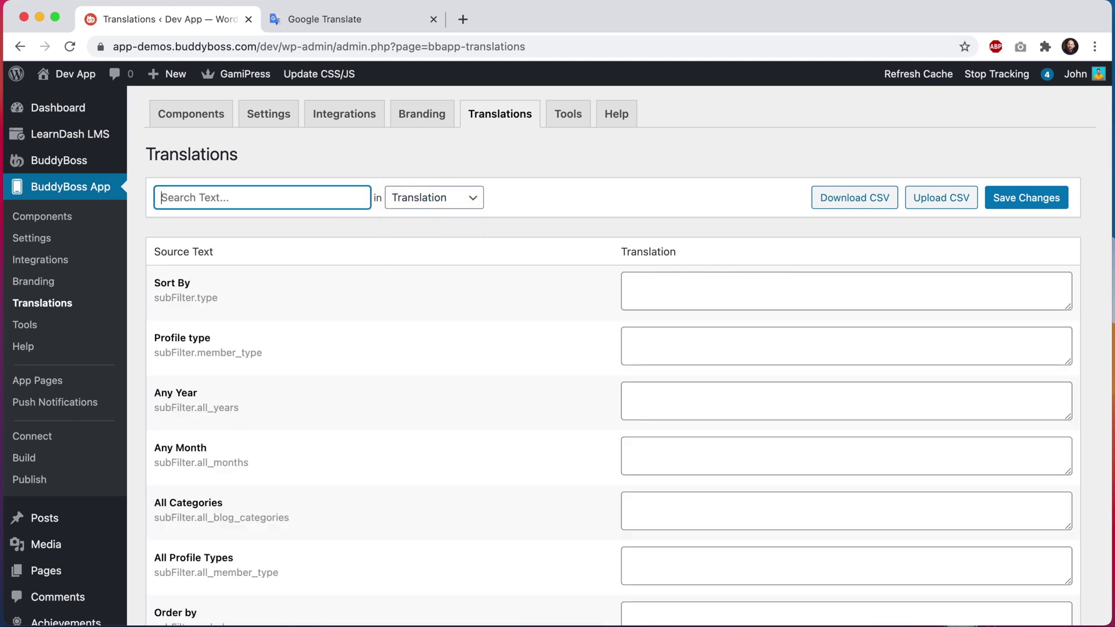
Set the search field back to Source Text
left_click(428, 202)
left_click(441, 161)
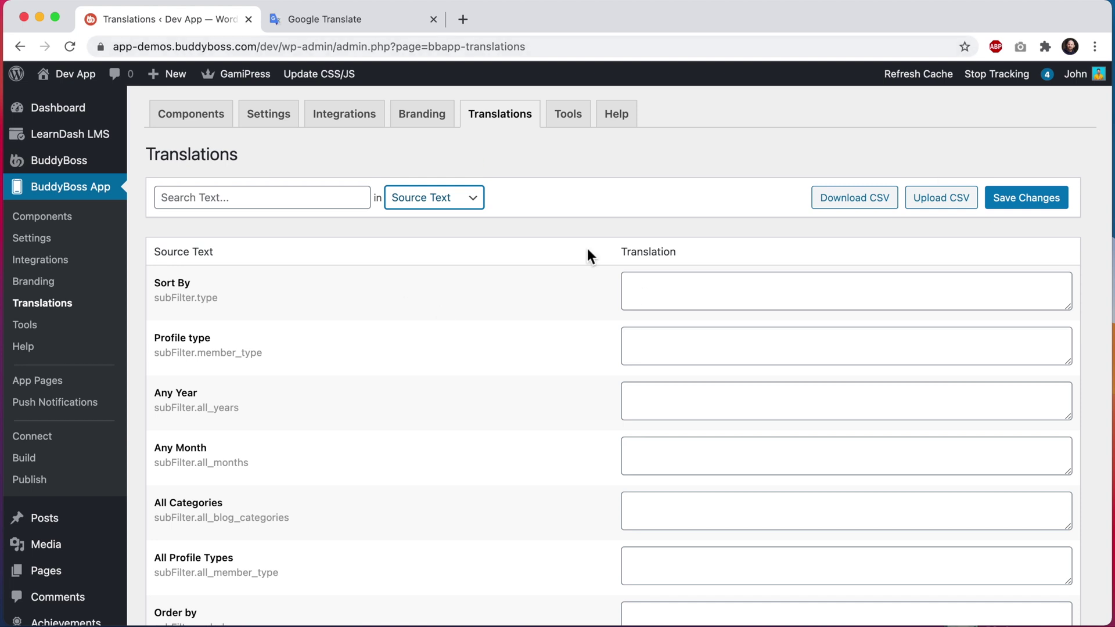
left_click(611, 154)
Download all translations as app-language.csv and show the file in Finder
left_click(857, 199)
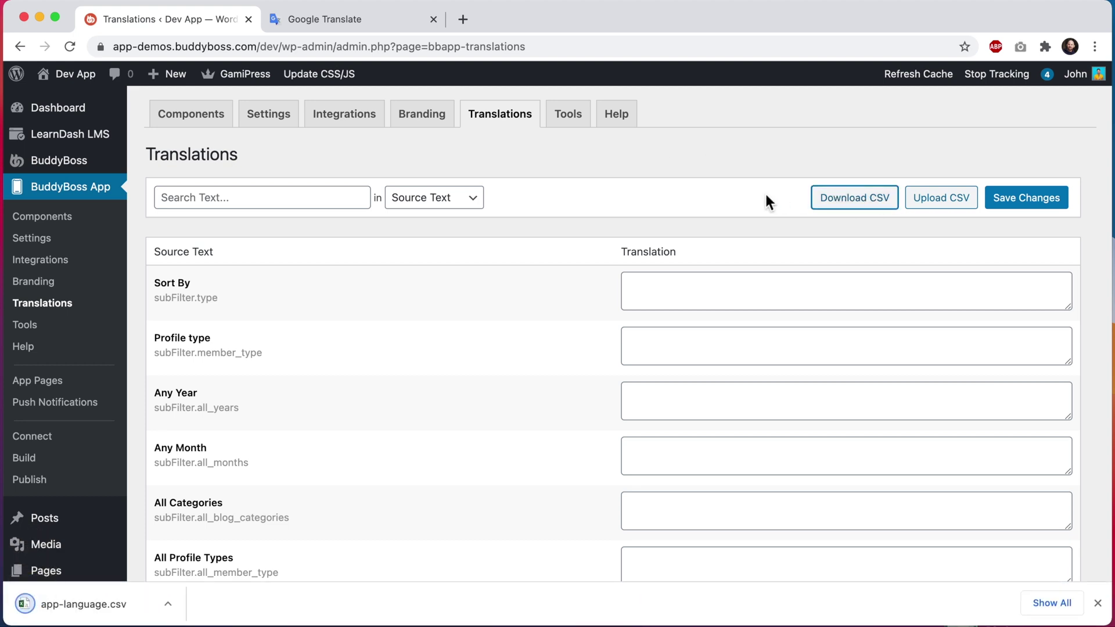
left_click(168, 603)
left_click(209, 616)
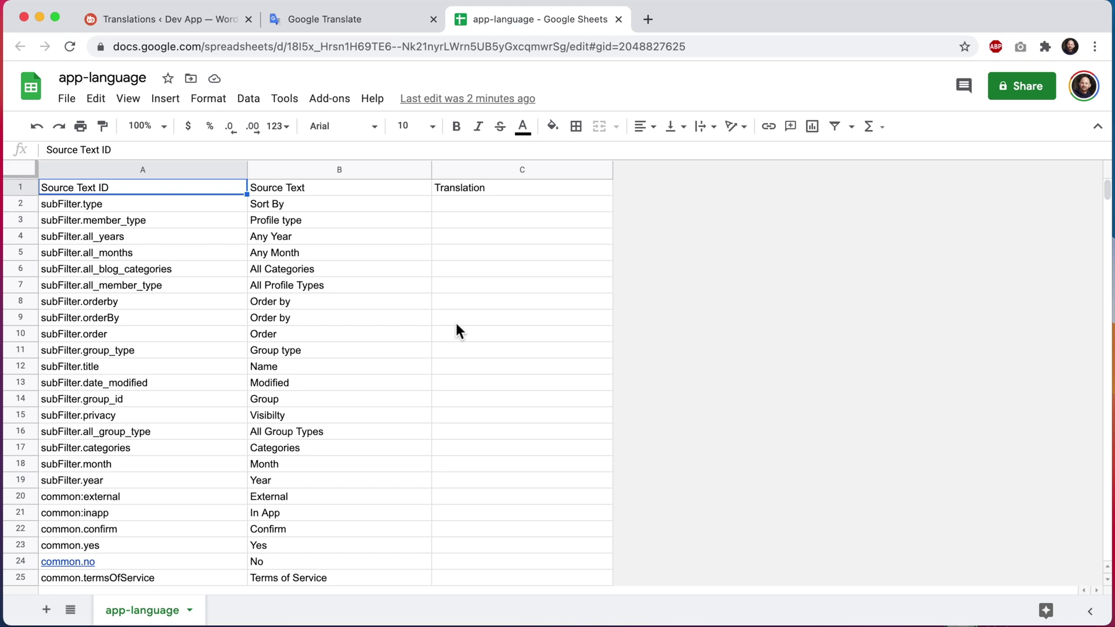
Start a Find search in the app-language sheet
key("super+f")
Search the sheet for 'Email', then for 'Login Information', and copy that phrase
type("Email")
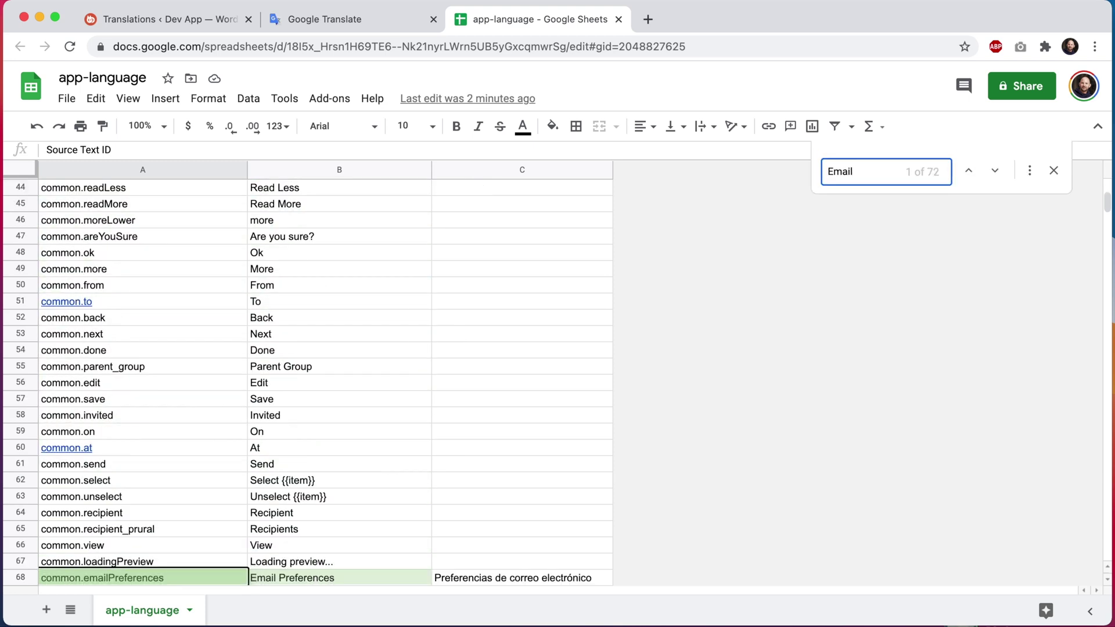
scroll(518, 494, "down", 1)
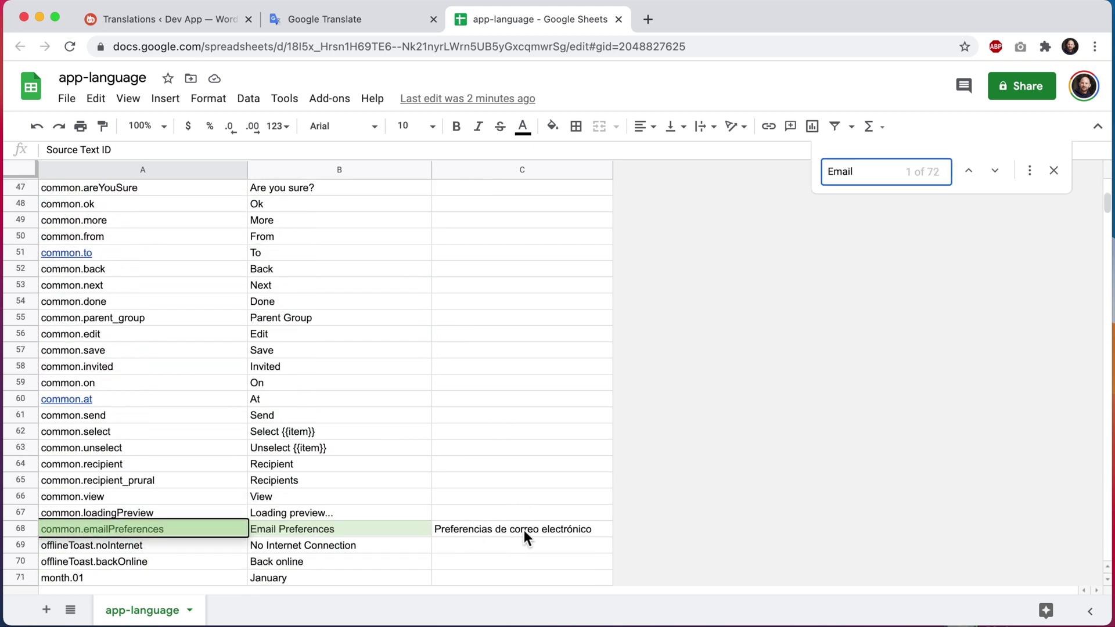
double_click(860, 171)
type("Login ")
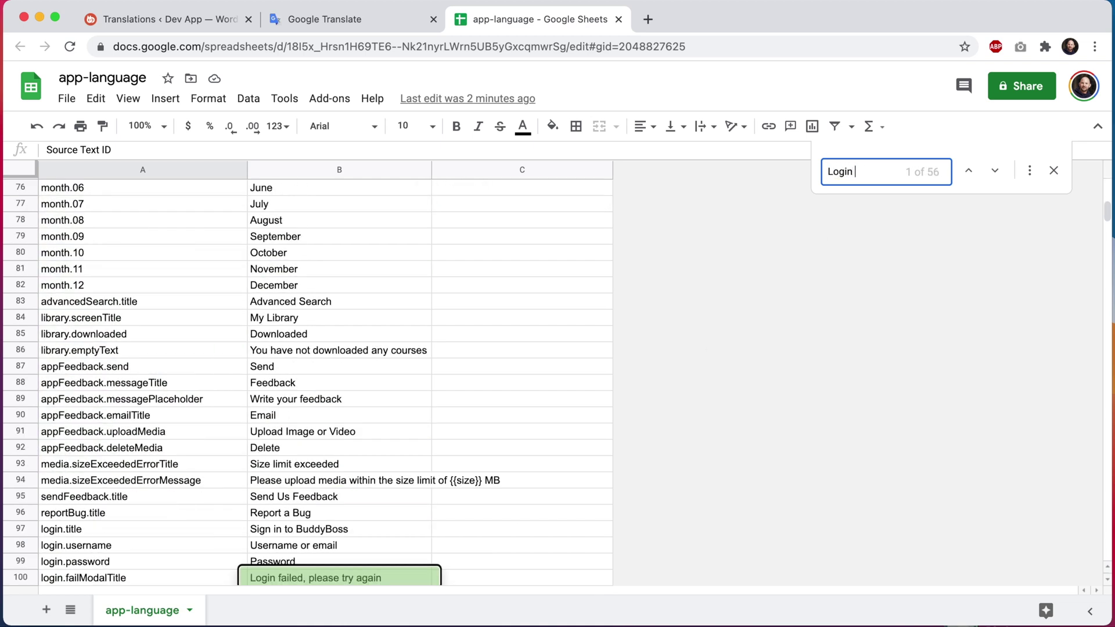
type("Information")
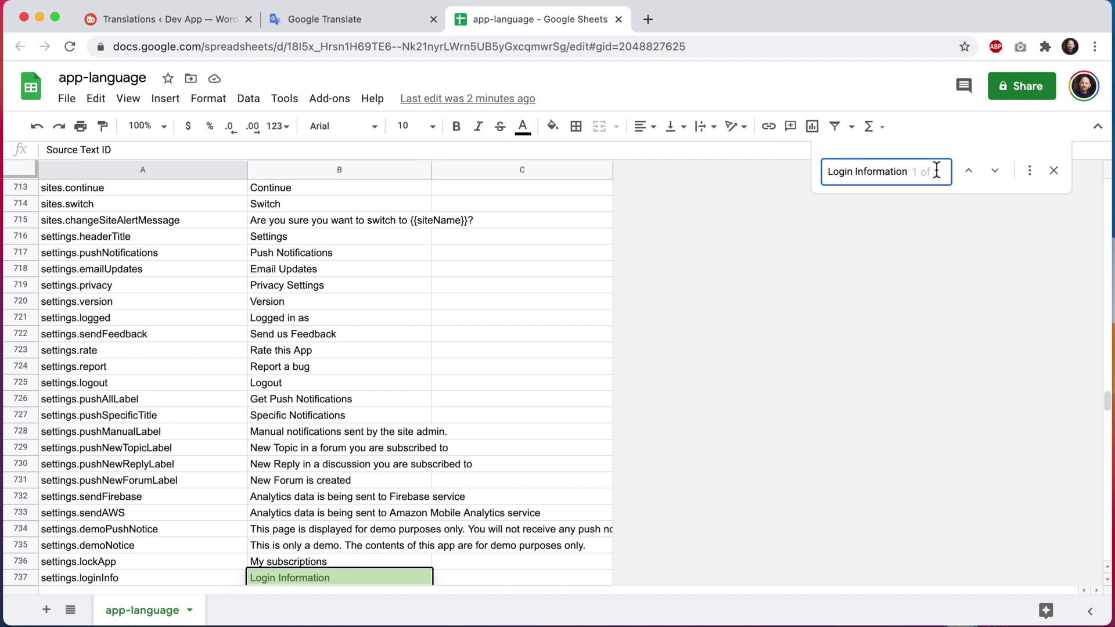
triple_click(882, 173)
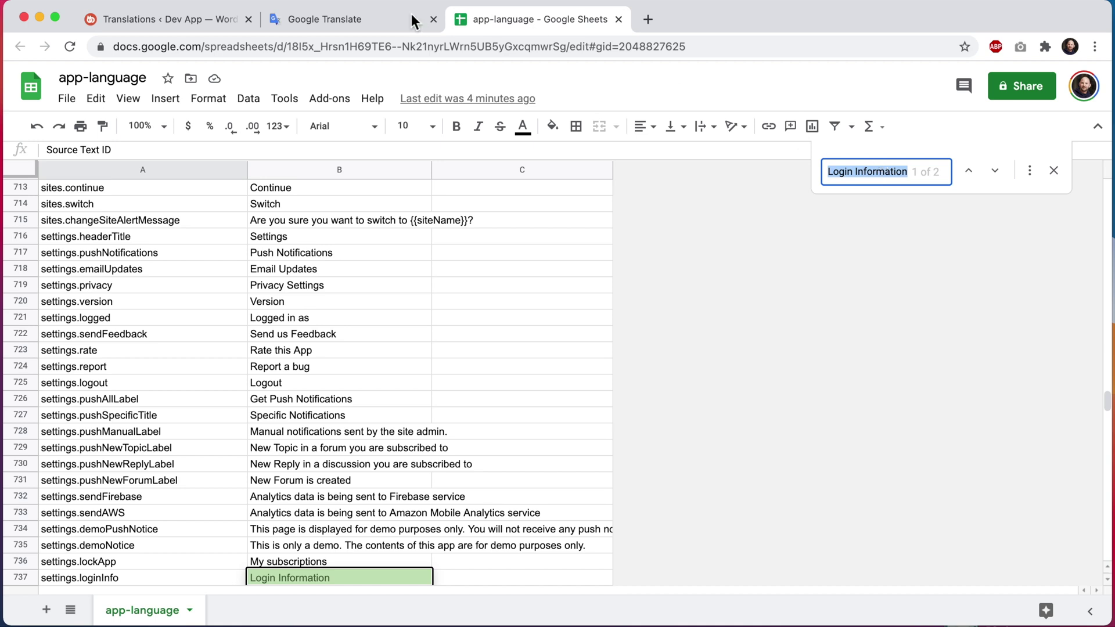
Translate 'Login Information' in Google Translate and copy 'Información Entrar'
left_click(397, 26)
left_click(350, 230)
key("alt+shift+Left")
key("alt+shift+Left")
key("super+v")
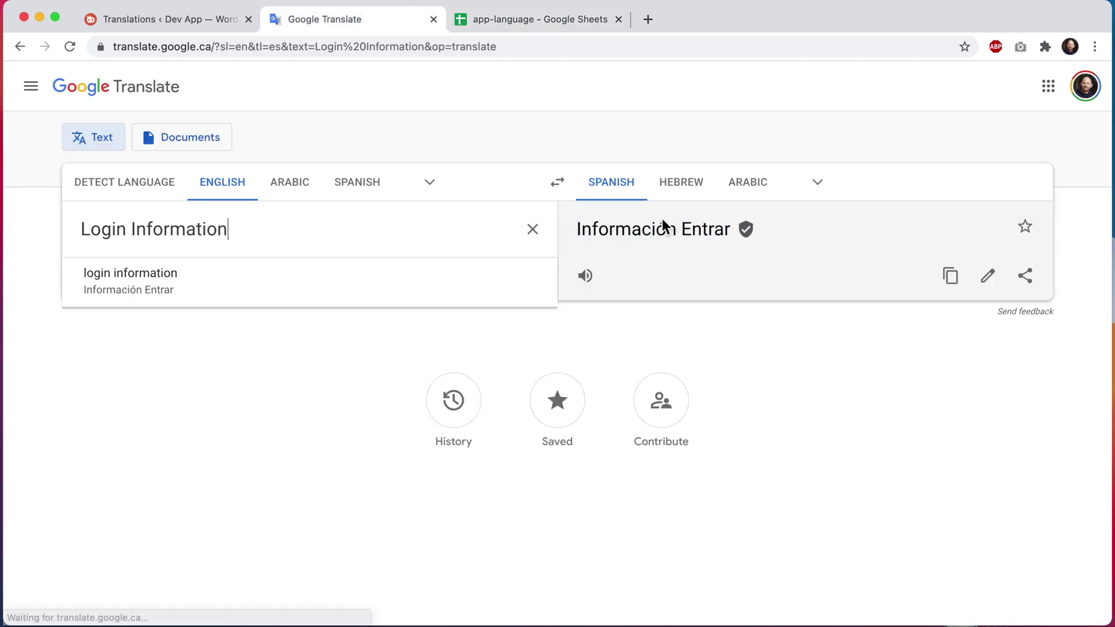
left_click(950, 277)
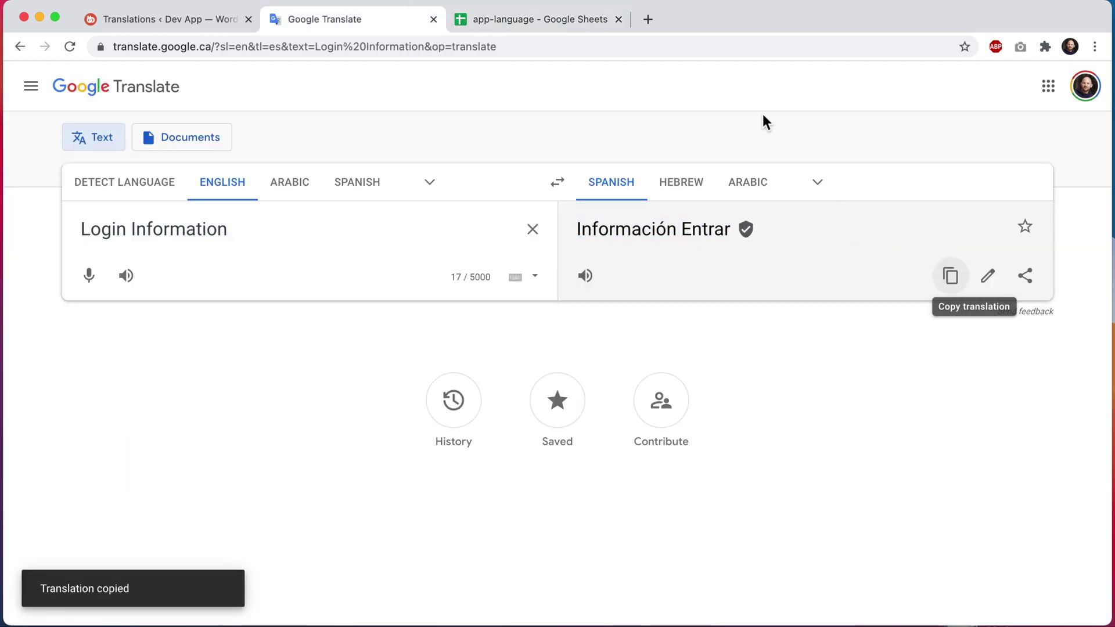
left_click(561, 23)
scroll(533, 398, "down", 2)
Enter 'Información Entrar' in C737 beside settings.loginInfo
scroll(533, 399, "down", 1)
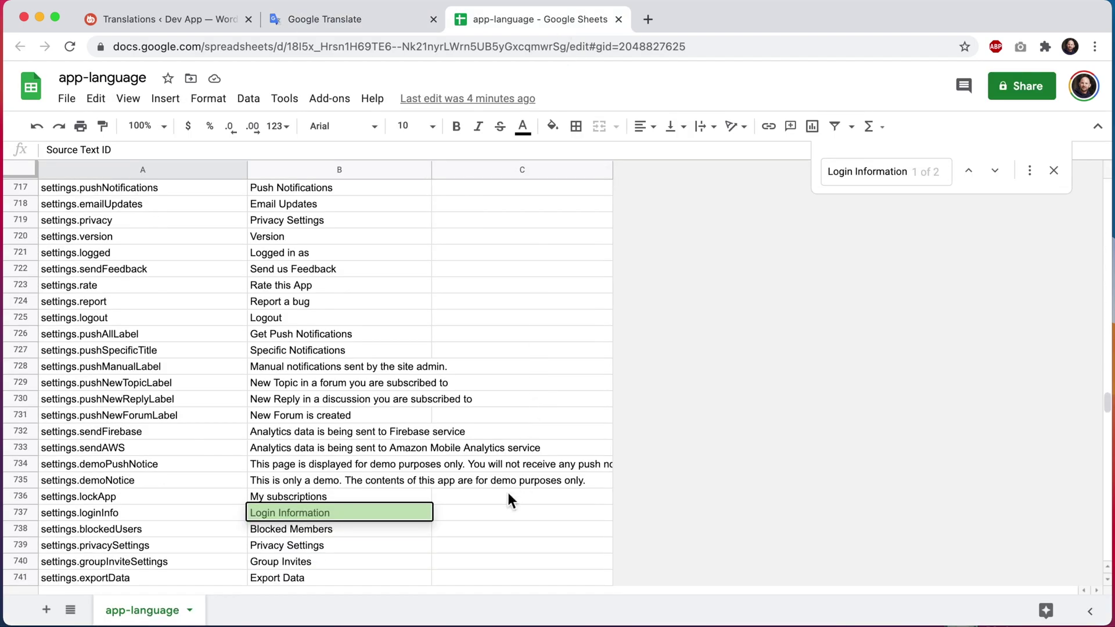
left_click(482, 513)
key("Return")
key("super+v")
left_click(512, 447)
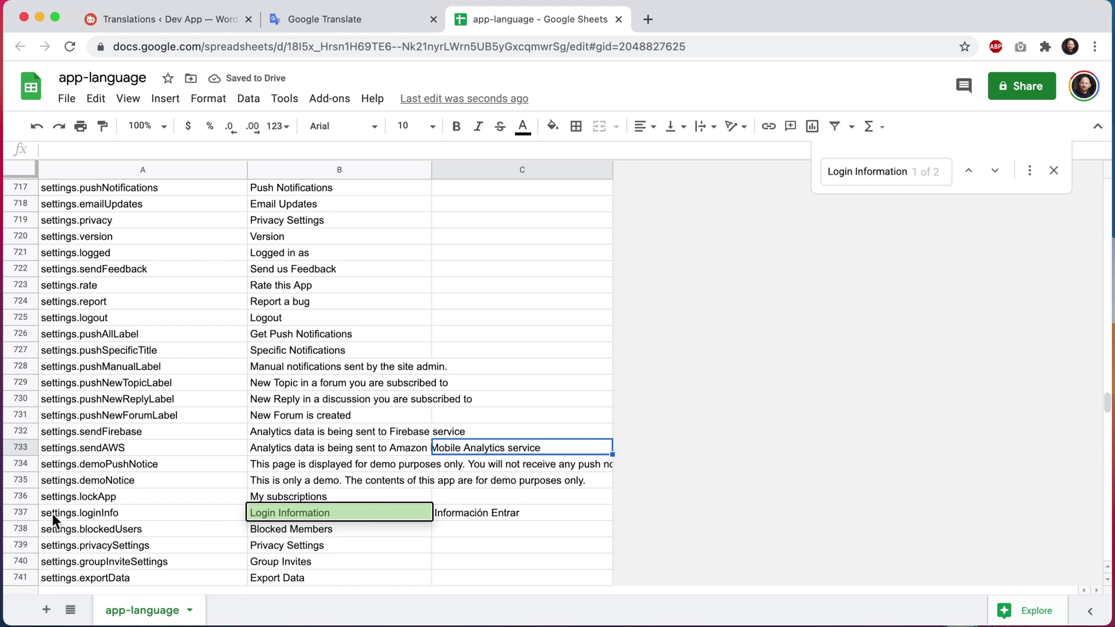
Jump to the next match and enter 'Información Entrar' in C1215 for loginInfo.title
left_click(994, 172)
left_click(478, 498)
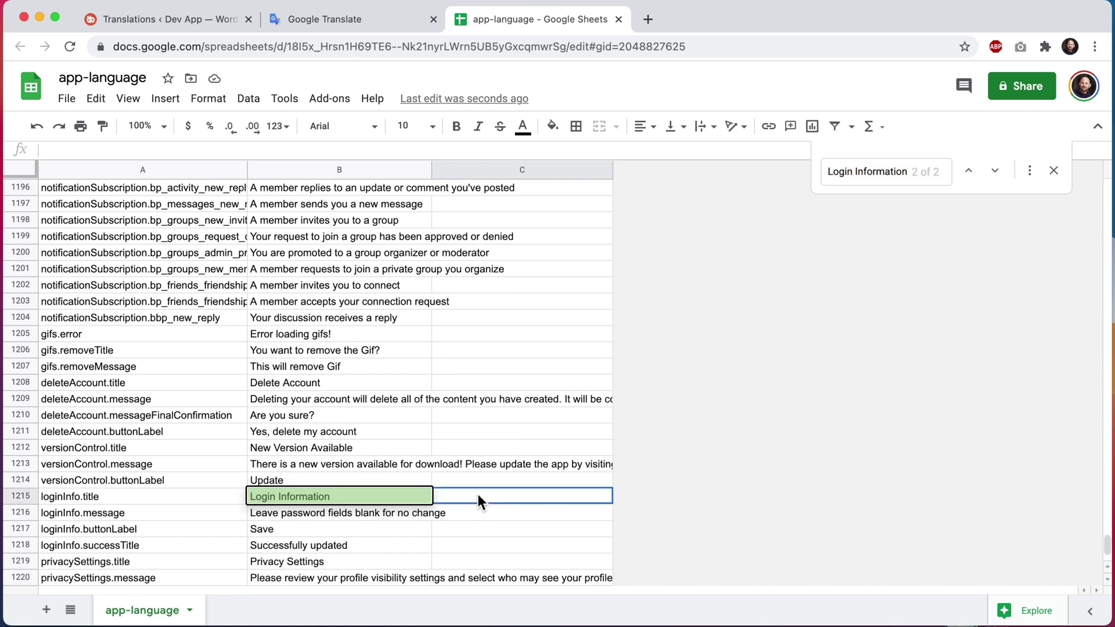
type("Información Entrar")
left_click(508, 454)
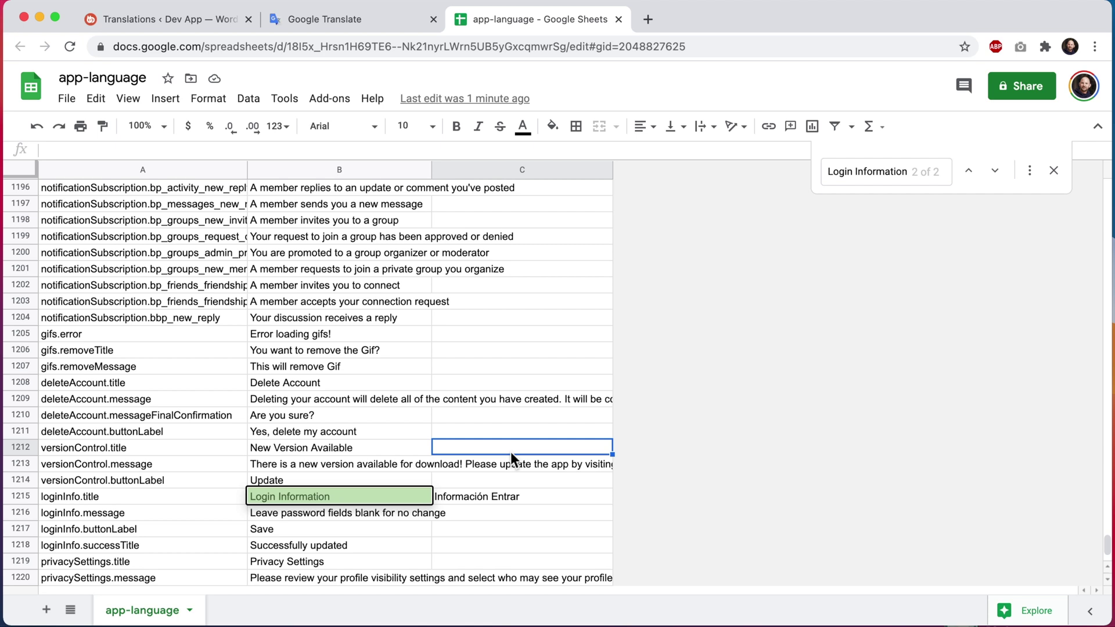
Export the current sheet via File > Download > Comma-separated values (.csv)
left_click(67, 99)
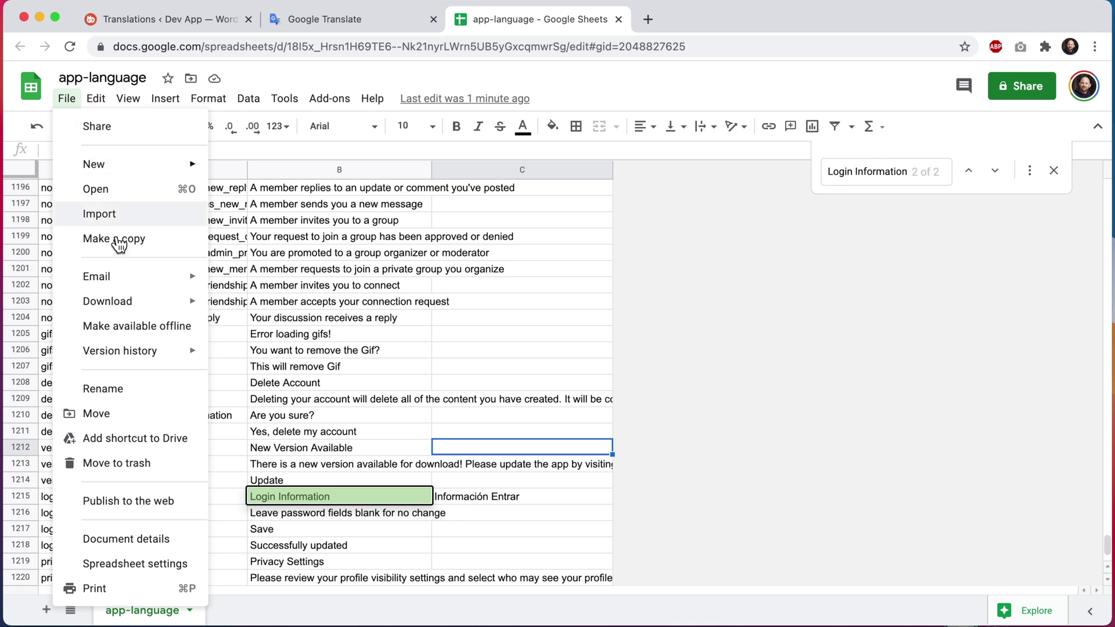
mouse_move(119, 307)
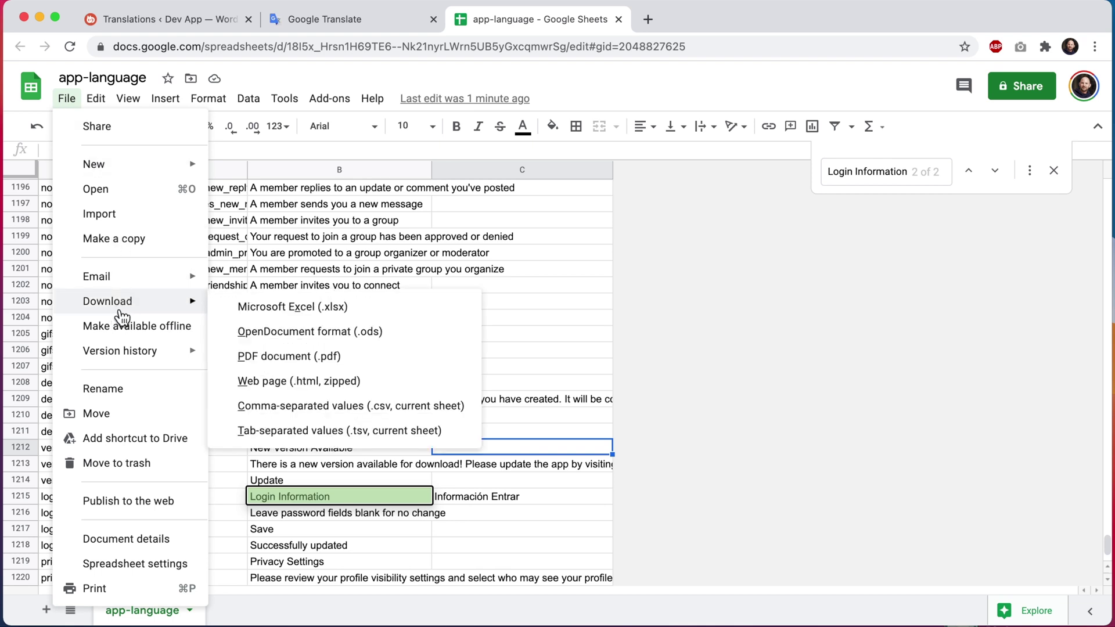
left_click(408, 408)
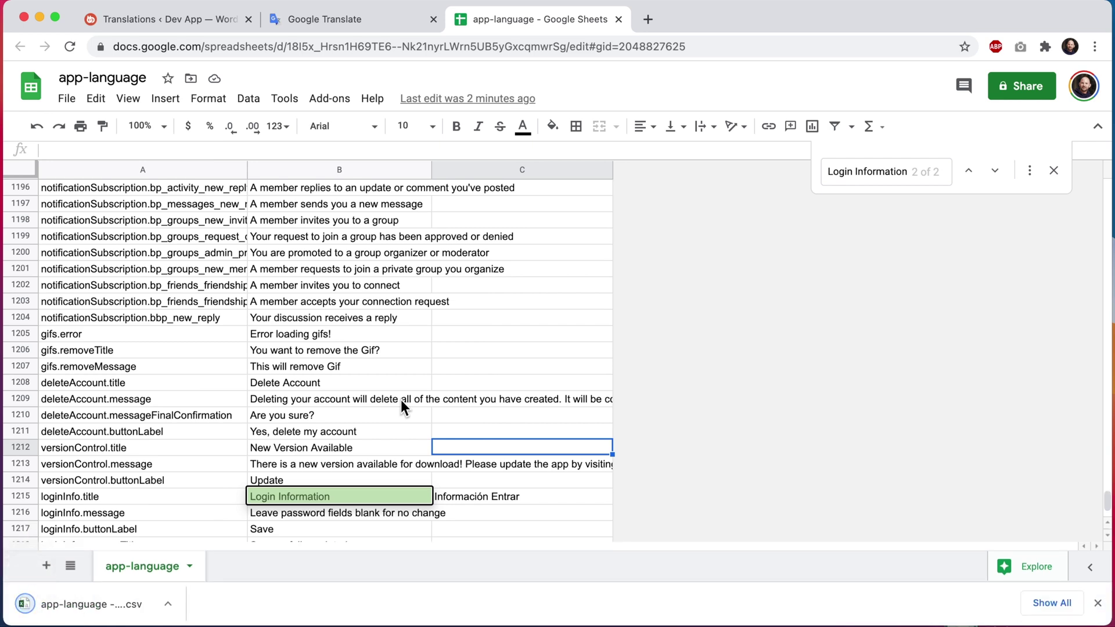
left_click(67, 98)
mouse_move(136, 312)
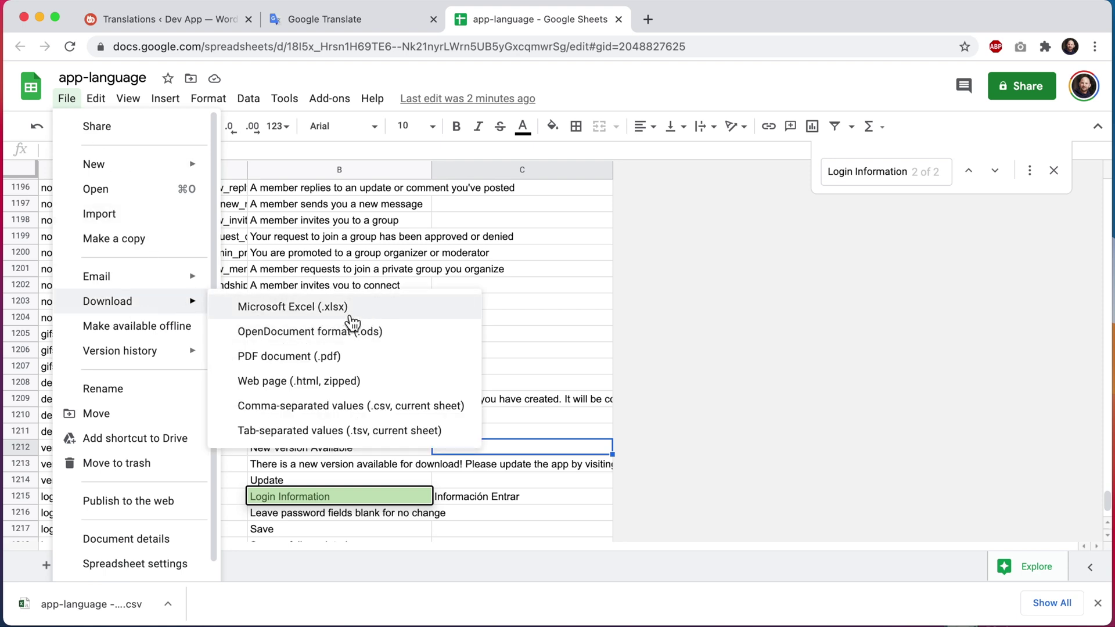
left_click(378, 221)
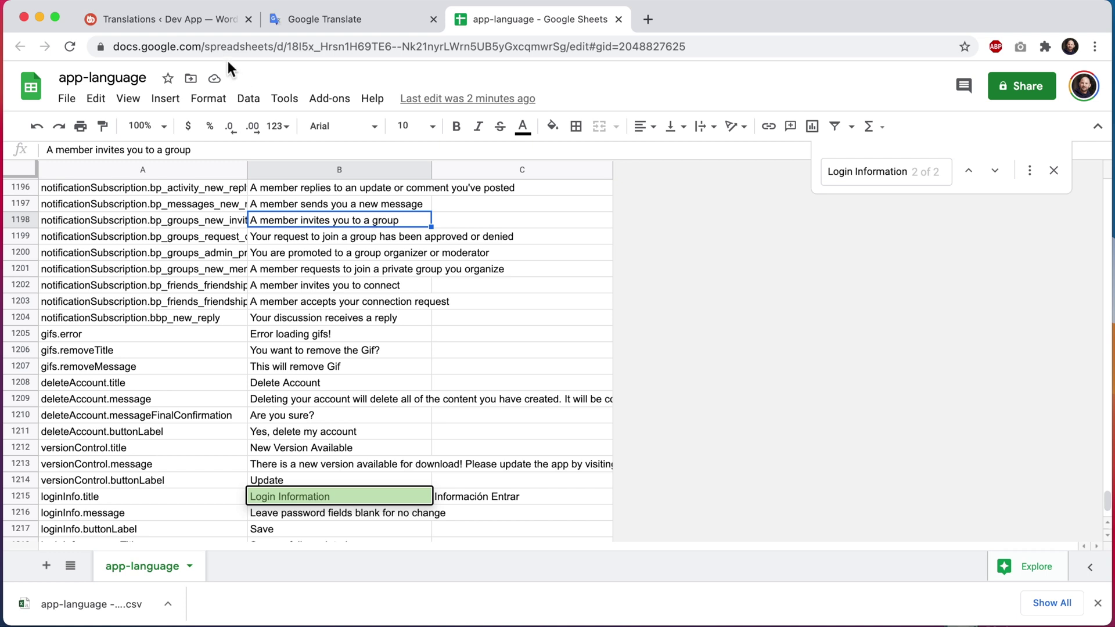
Upload 'app-language - app-language.csv' on Translations and search 'Login Inform' to verify
left_click(205, 19)
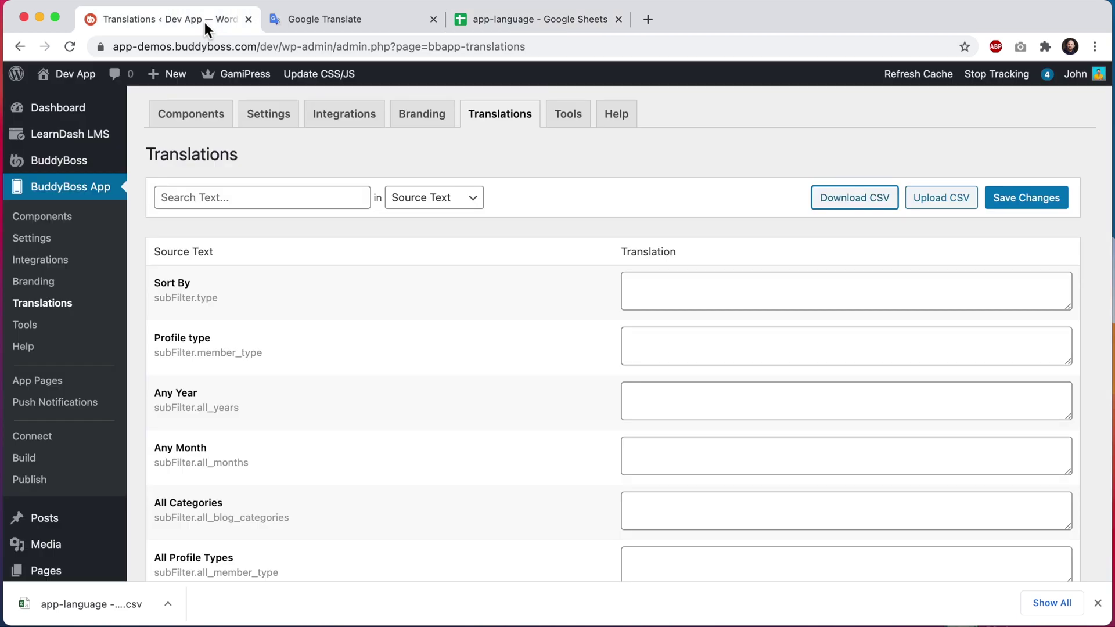
left_click(930, 201)
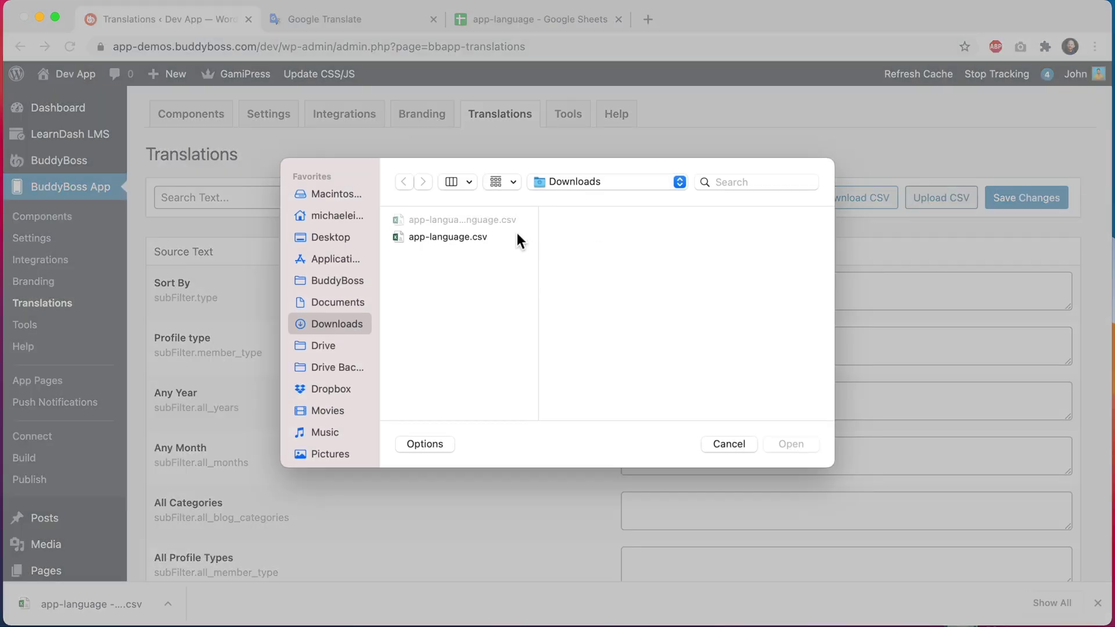
left_click(491, 221)
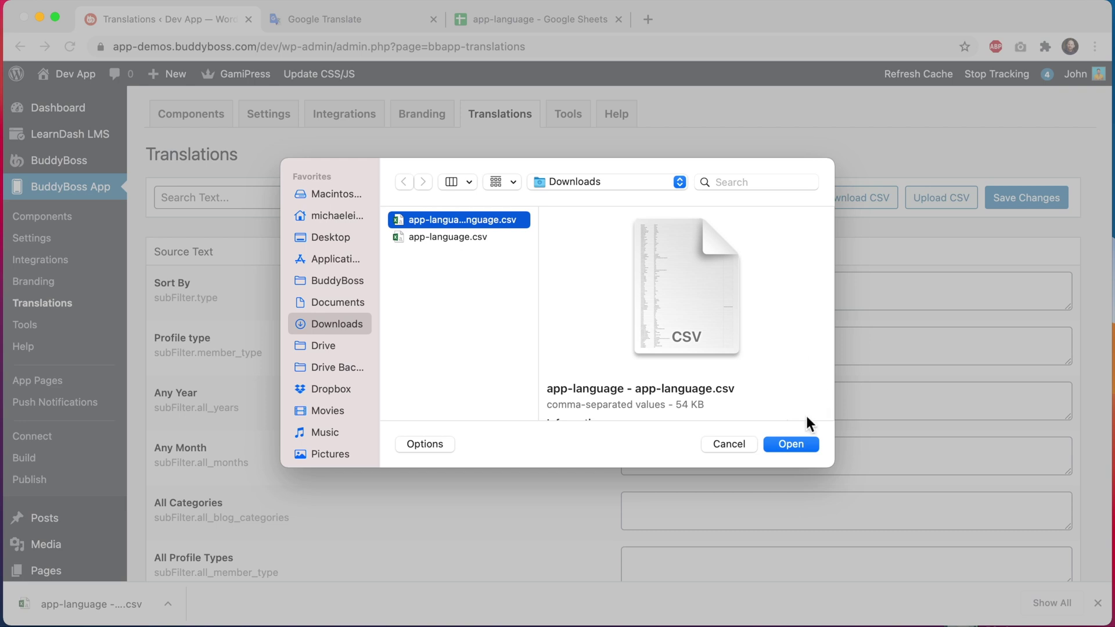
left_click(790, 444)
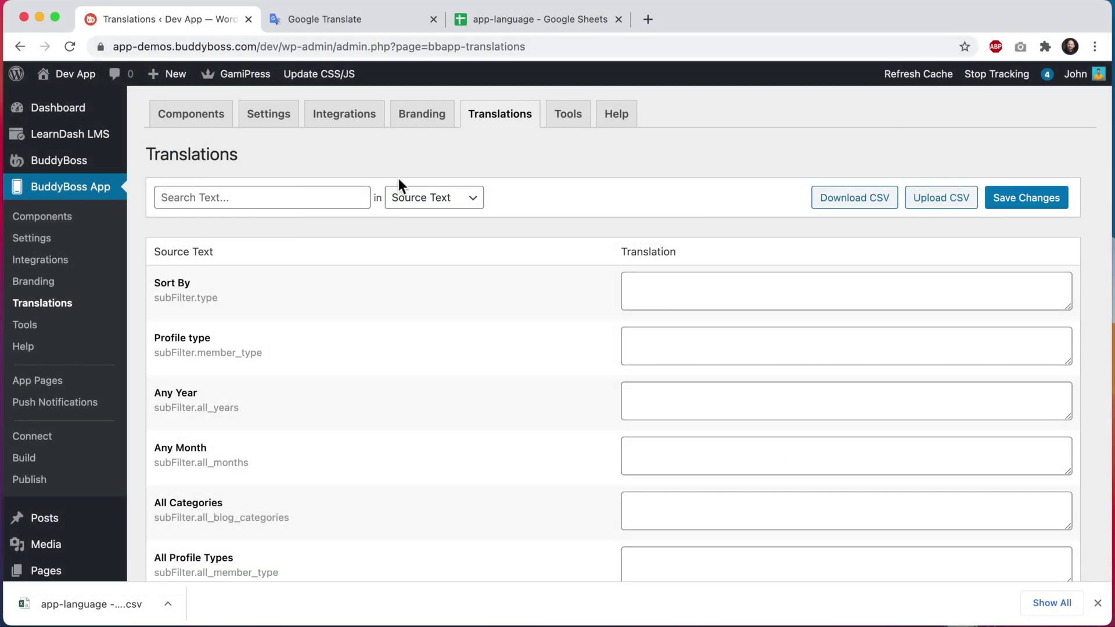
left_click(343, 199)
type("Login Infor")
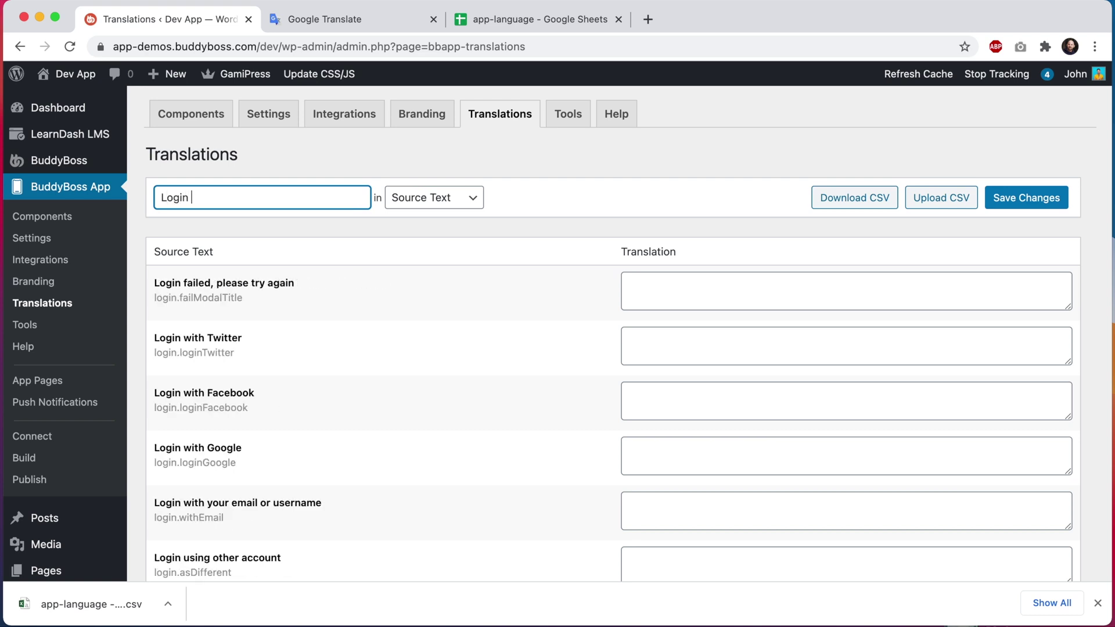
type("m")
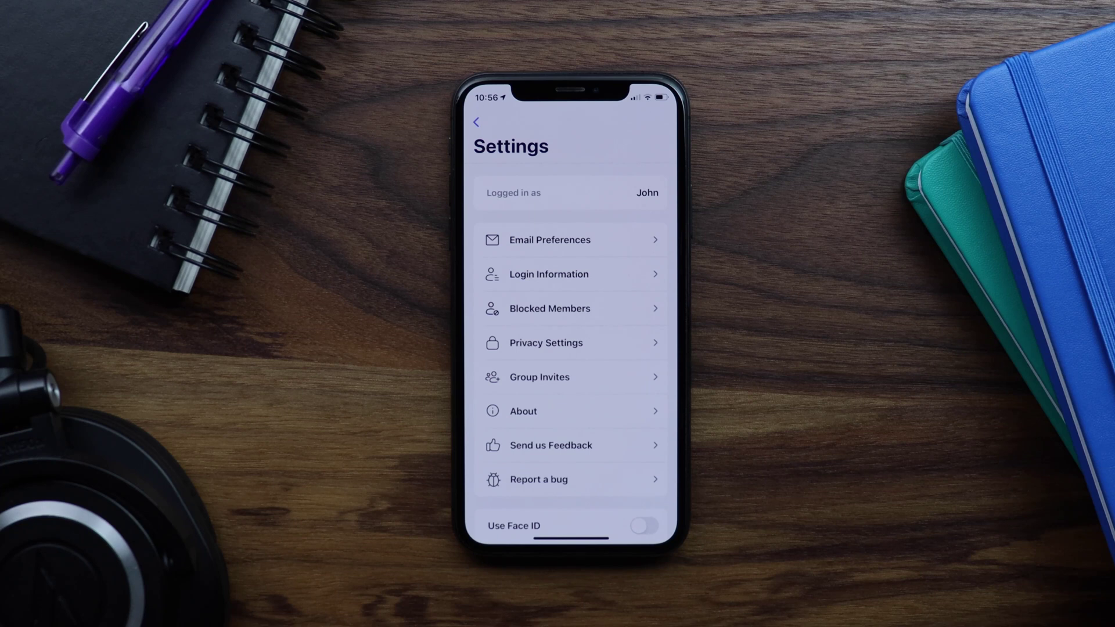
Force-quit the Dev Demo app on the iPhone, relaunch it, and go to its More page
left_click_drag(654, 530, 685, 398)
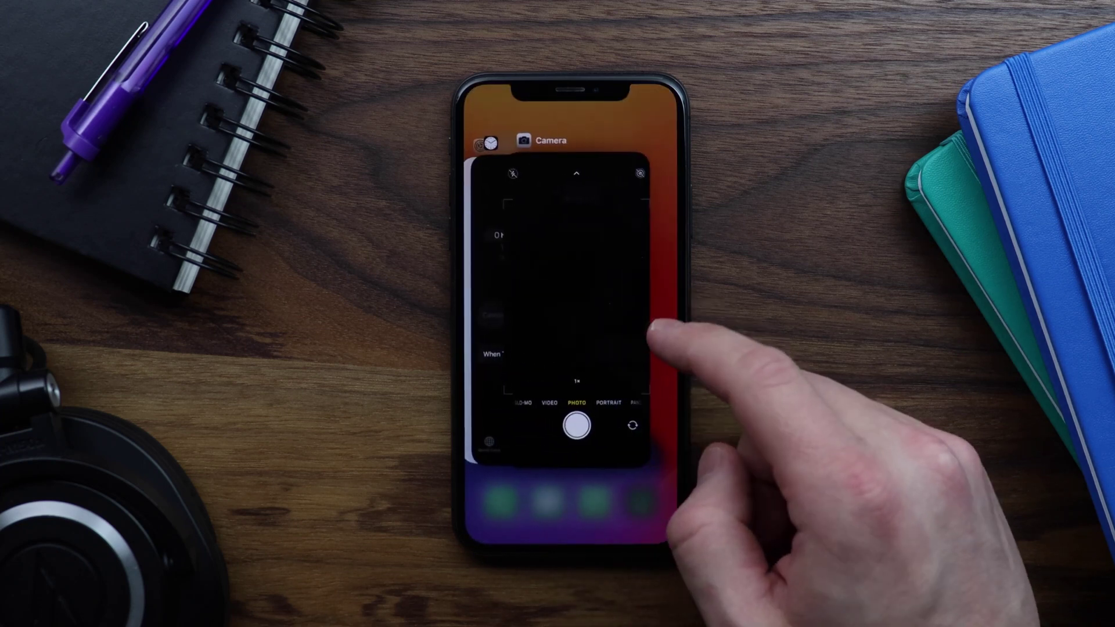
left_click(653, 328)
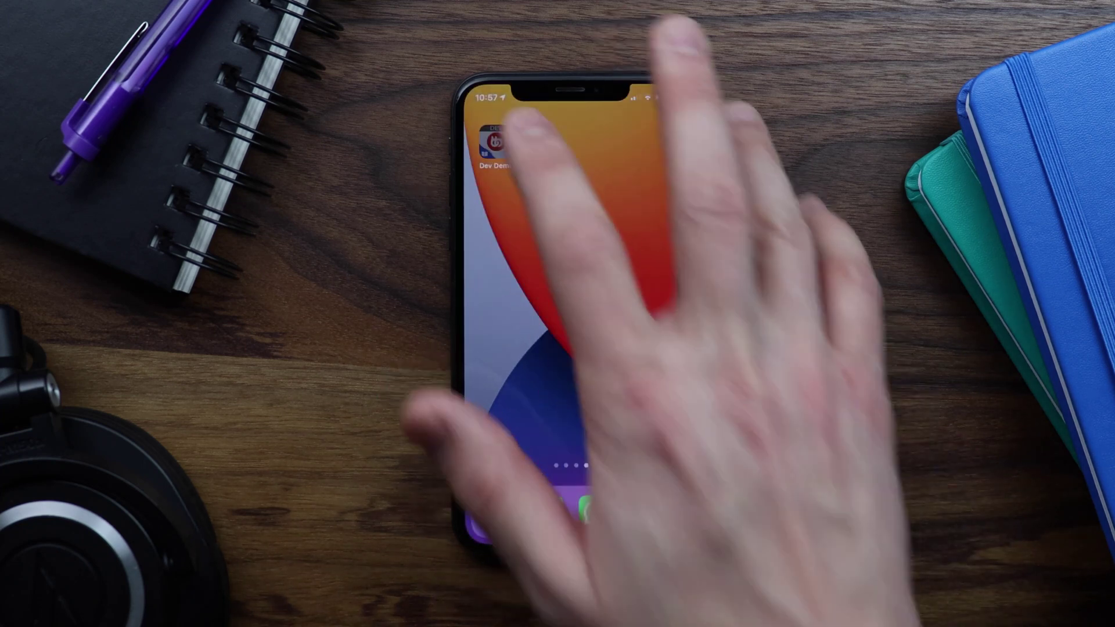
left_click(492, 141)
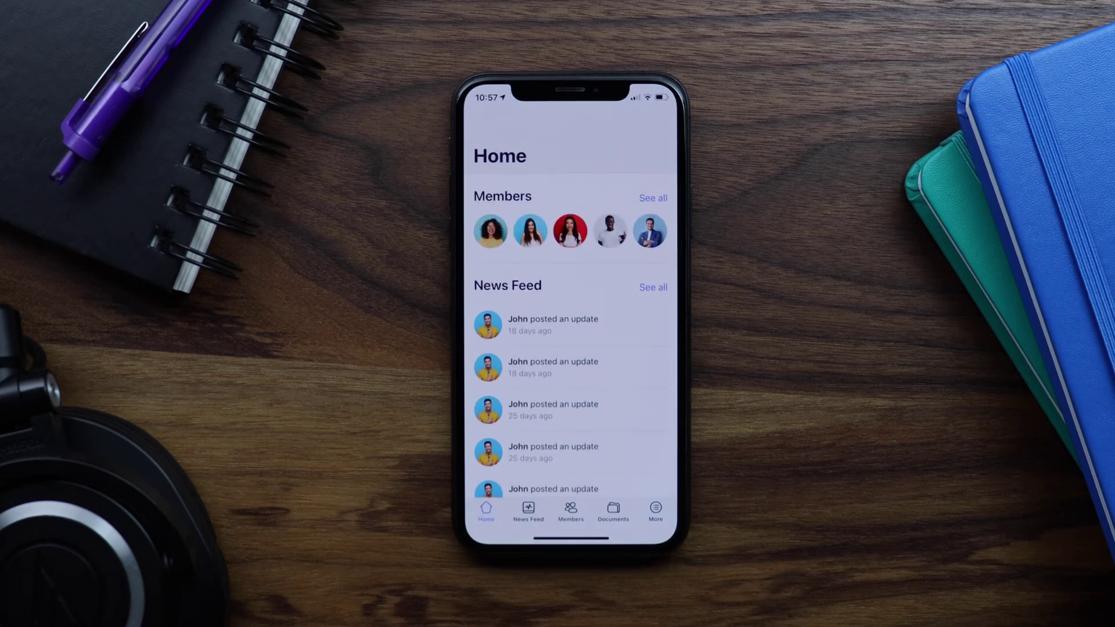
left_click(656, 511)
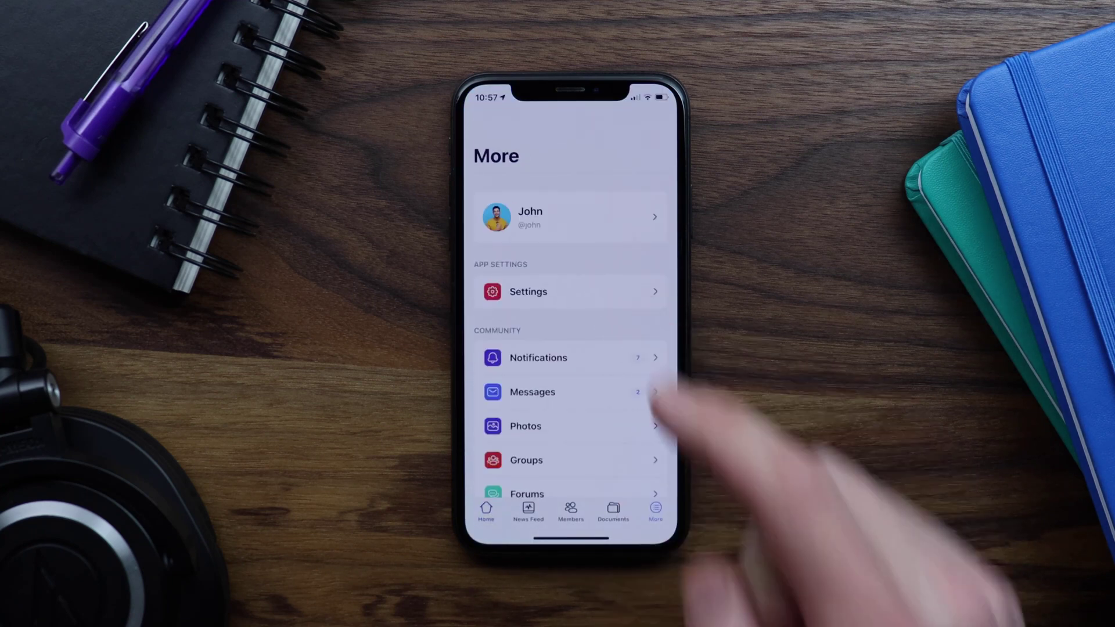